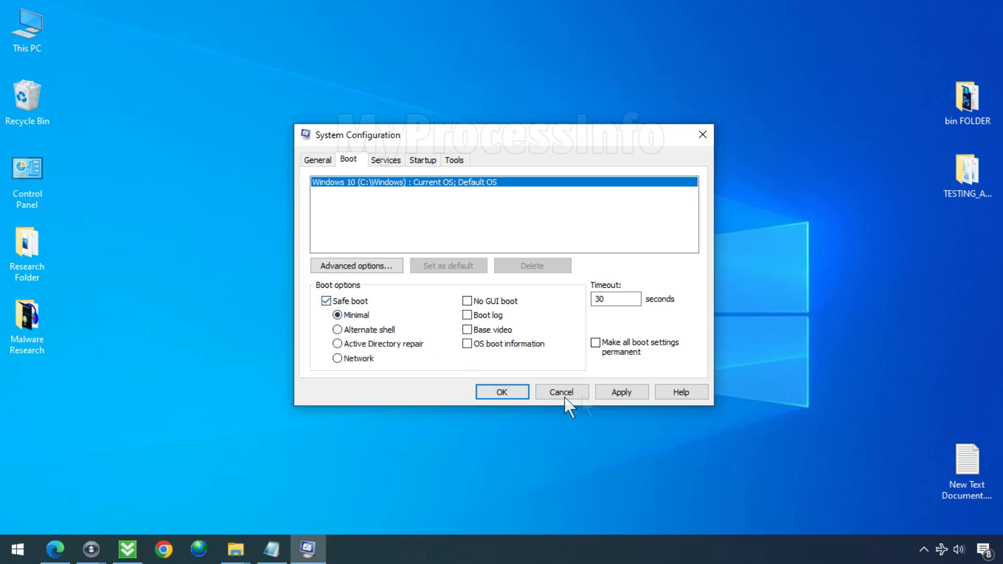
# Apply the minimal Safe boot option to Windows 10 and restart the computer into Safe Mode.
pyautogui.click(619, 390)
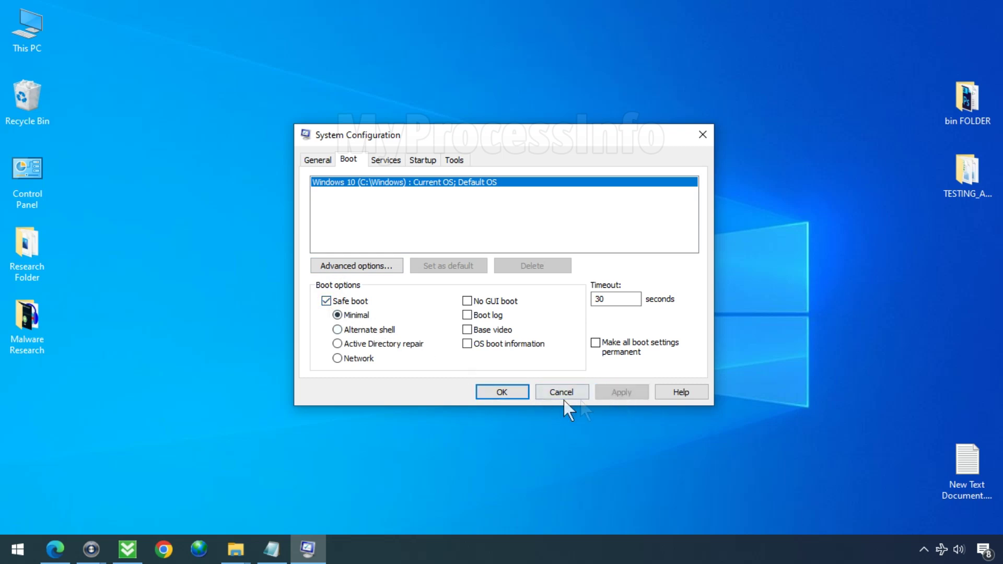
pyautogui.click(507, 392)
pyautogui.click(454, 306)
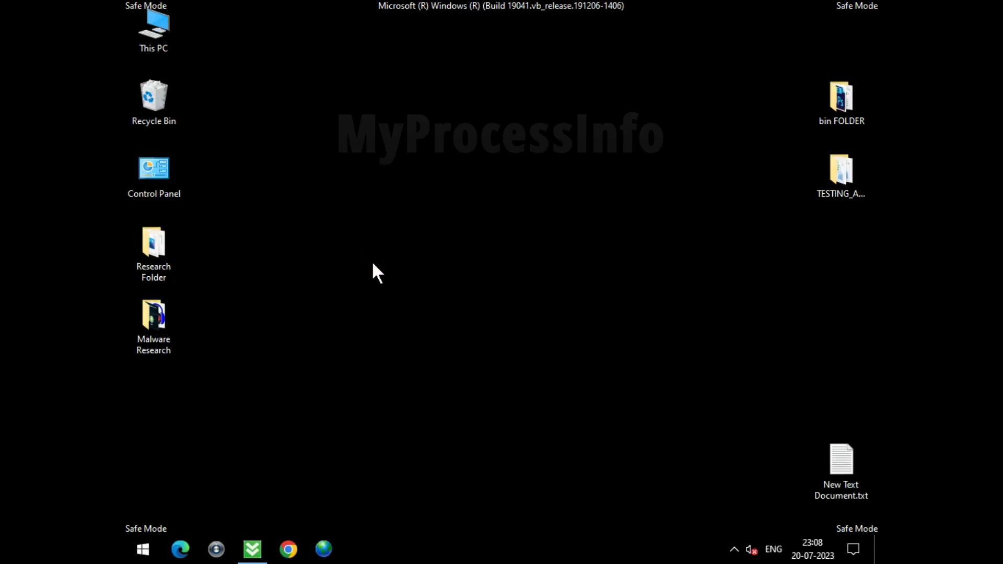
pyautogui.click(373, 262)
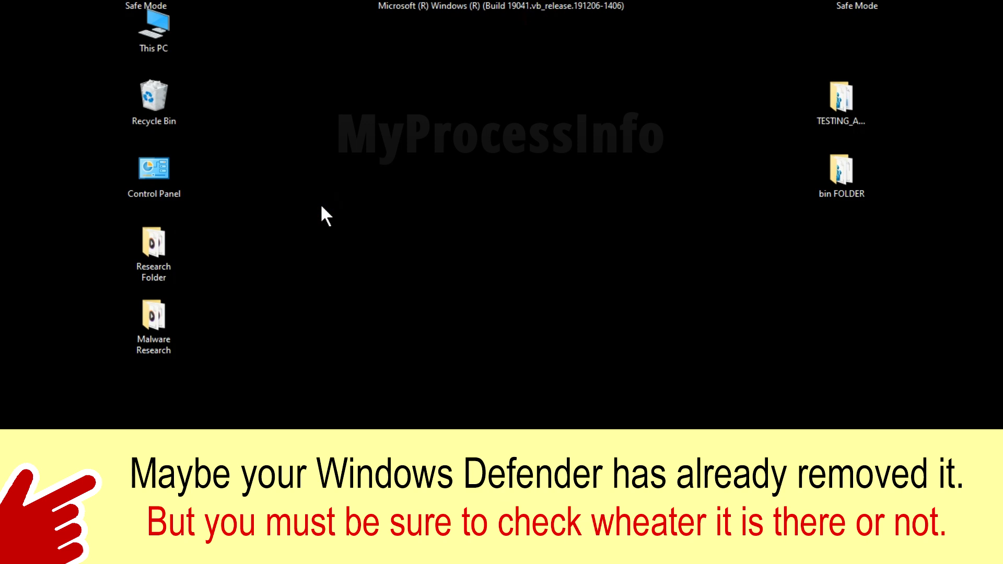
# Open the user profile folder 123 inside Users on Local Disk (C:) in a maximized File Explorer window.
pyautogui.doubleClick(167, 39)
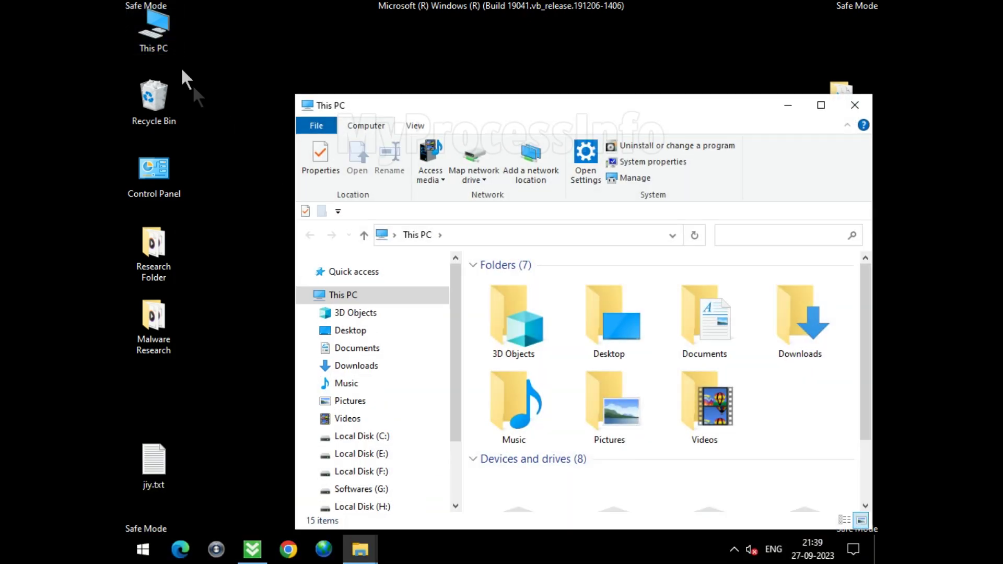
pyautogui.click(824, 106)
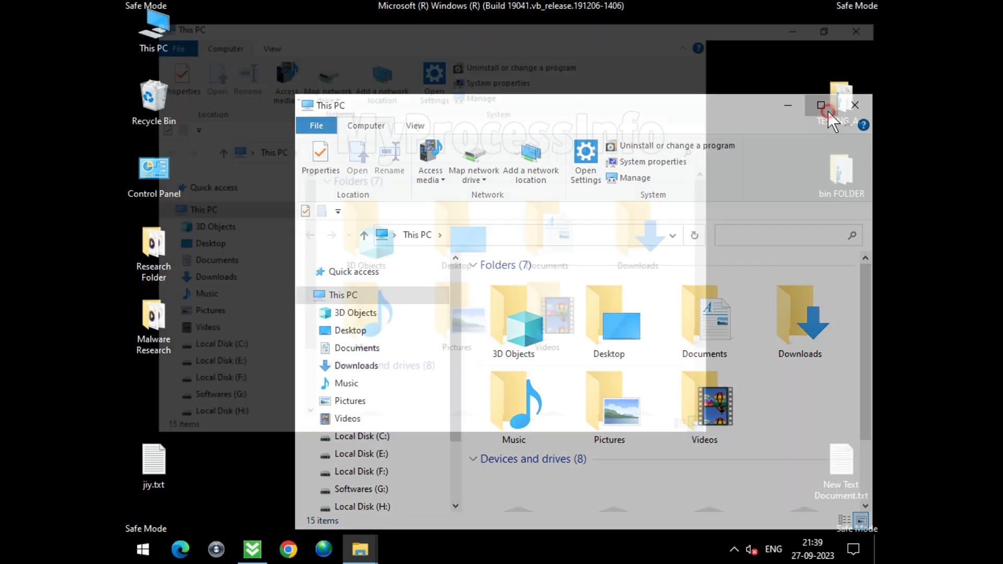
pyautogui.click(340, 351)
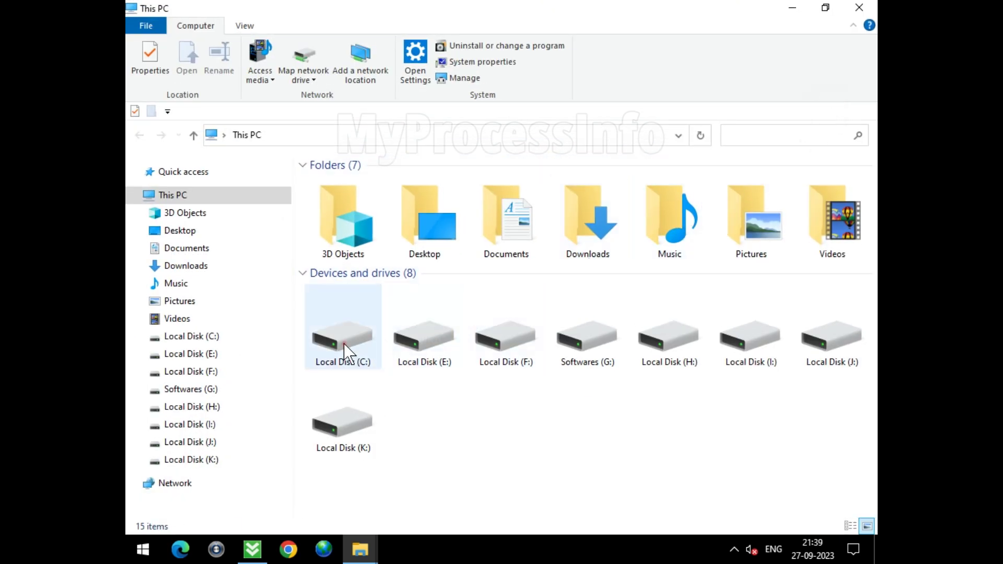
pyautogui.doubleClick(366, 350)
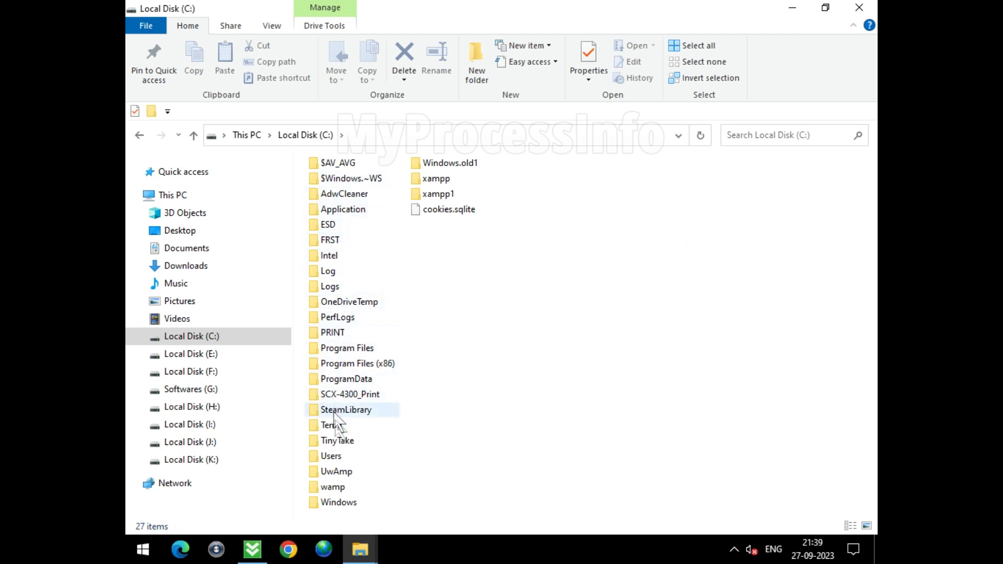
pyautogui.click(371, 456)
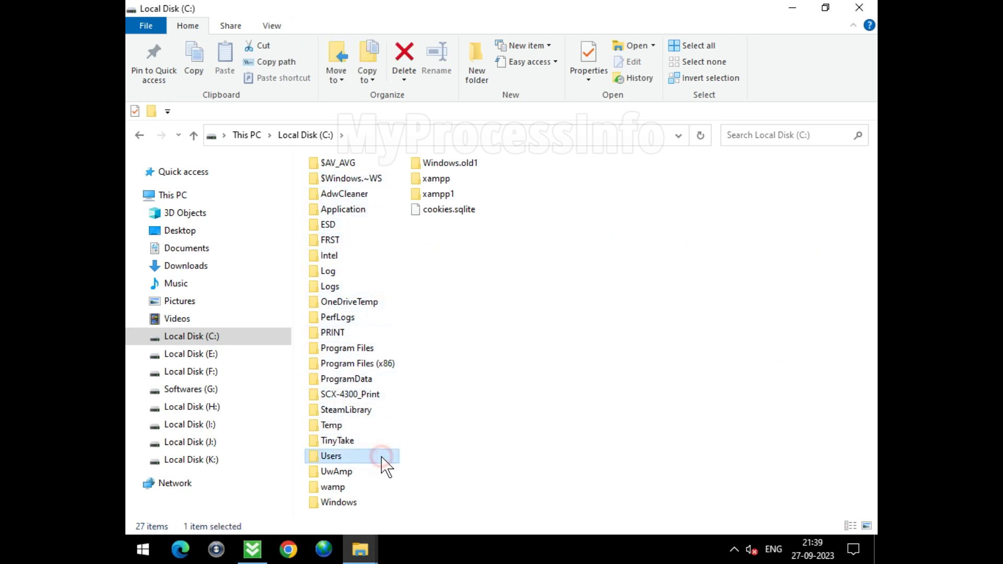
pyautogui.doubleClick(382, 458)
pyautogui.click(383, 183)
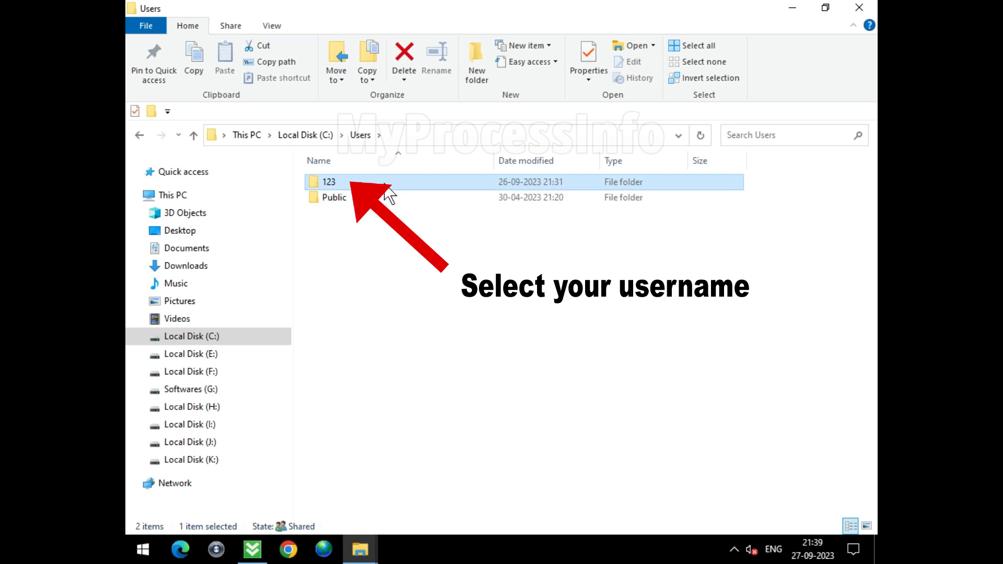
pyautogui.doubleClick(384, 183)
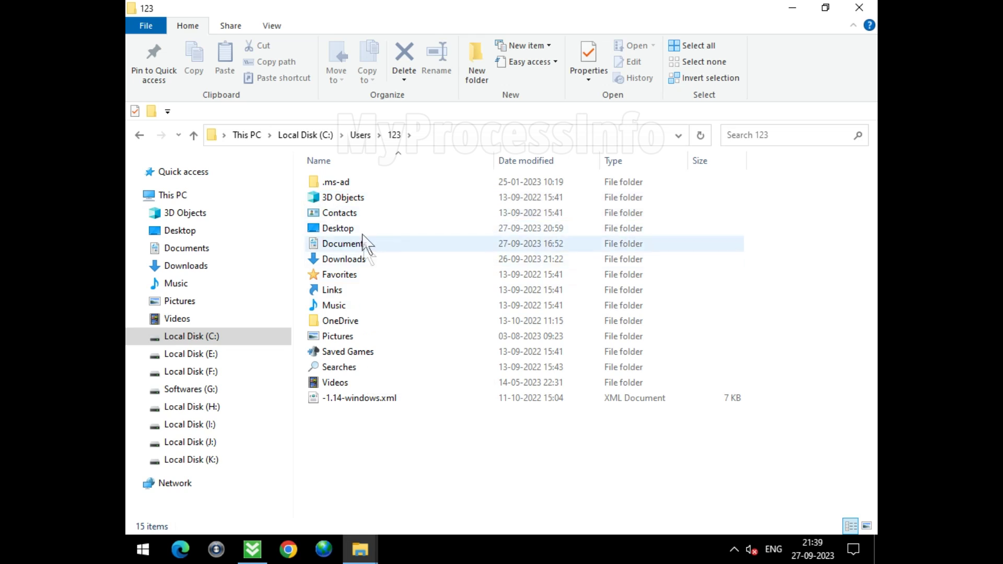
# Show hidden items in the profile folder and open its AppData\Roaming folder.
pyautogui.click(271, 27)
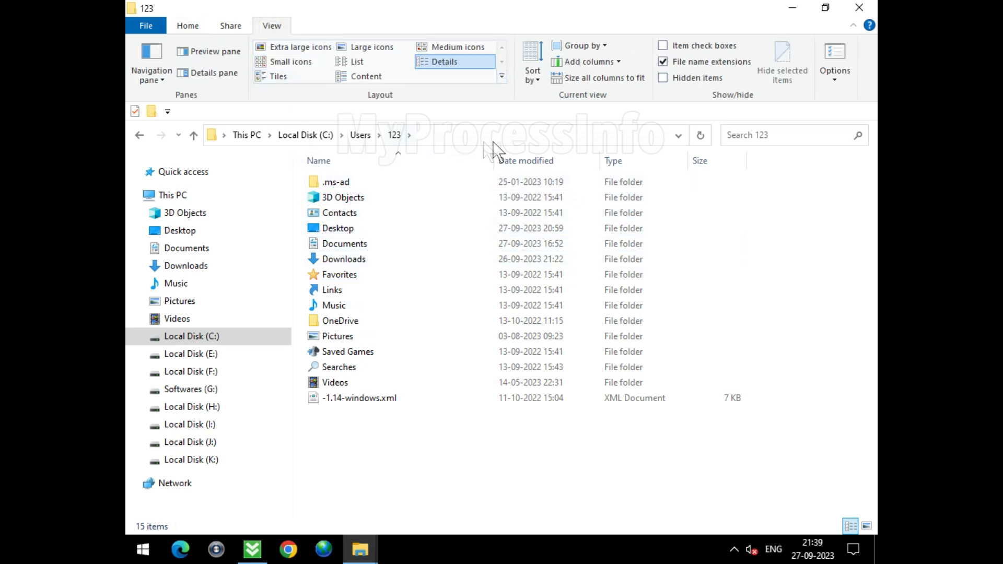
pyautogui.click(677, 79)
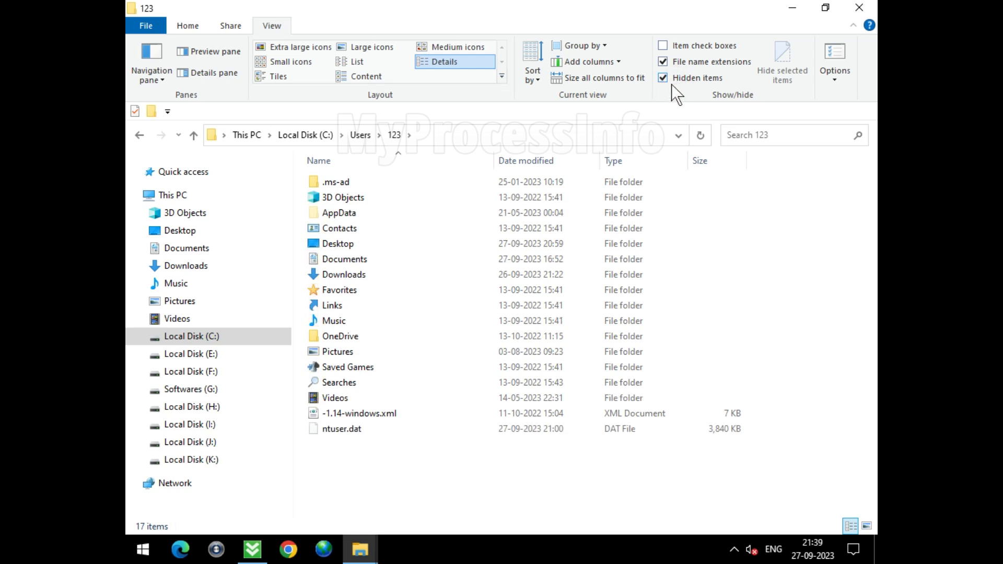
pyautogui.doubleClick(424, 211)
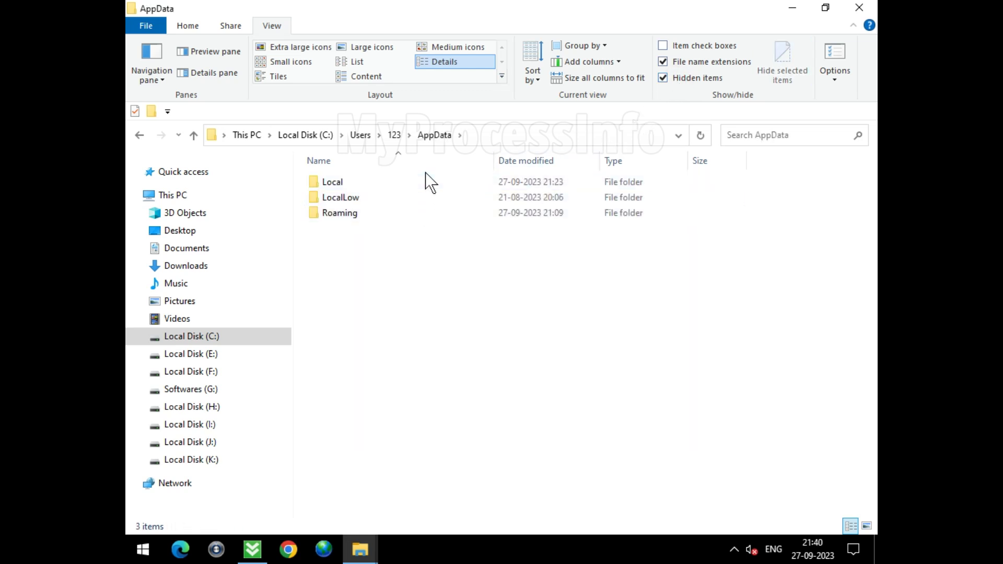
pyautogui.click(429, 212)
pyautogui.doubleClick(445, 213)
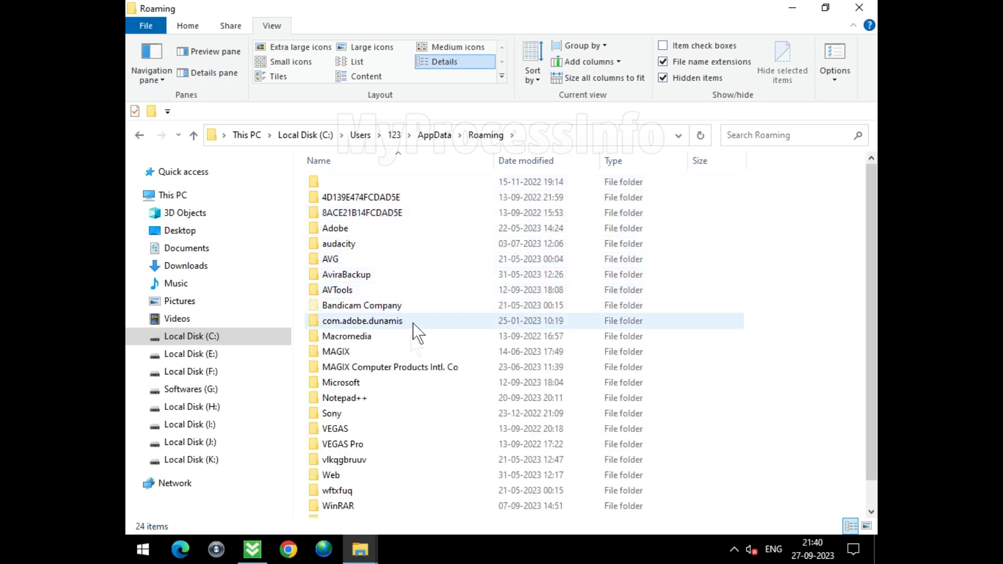
# Open the Windows Security folder under Microsoft\Vault in the Roaming folder.
pyautogui.click(439, 382)
pyautogui.doubleClick(439, 382)
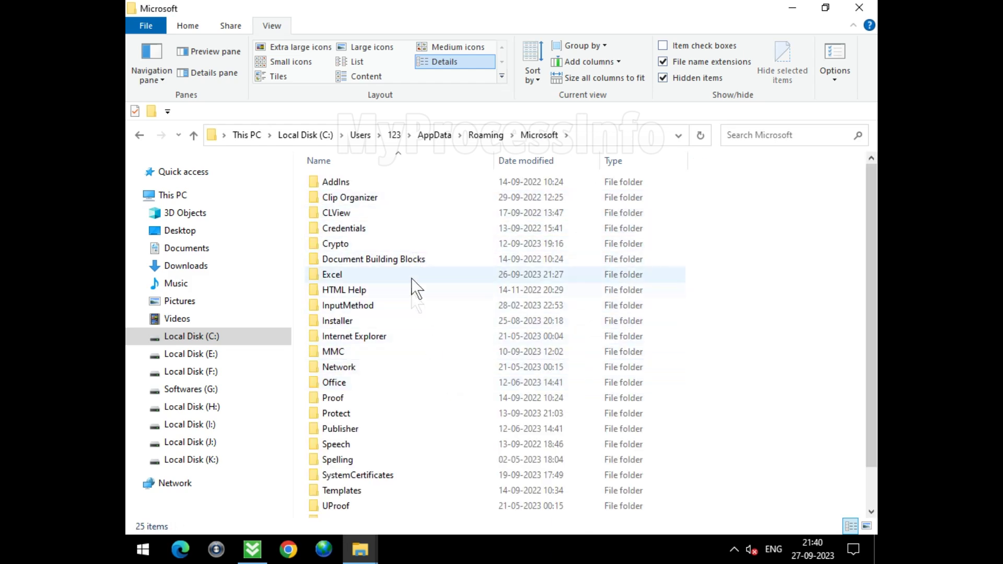
pyautogui.scroll(-1, 406, 433)
pyautogui.click(403, 480)
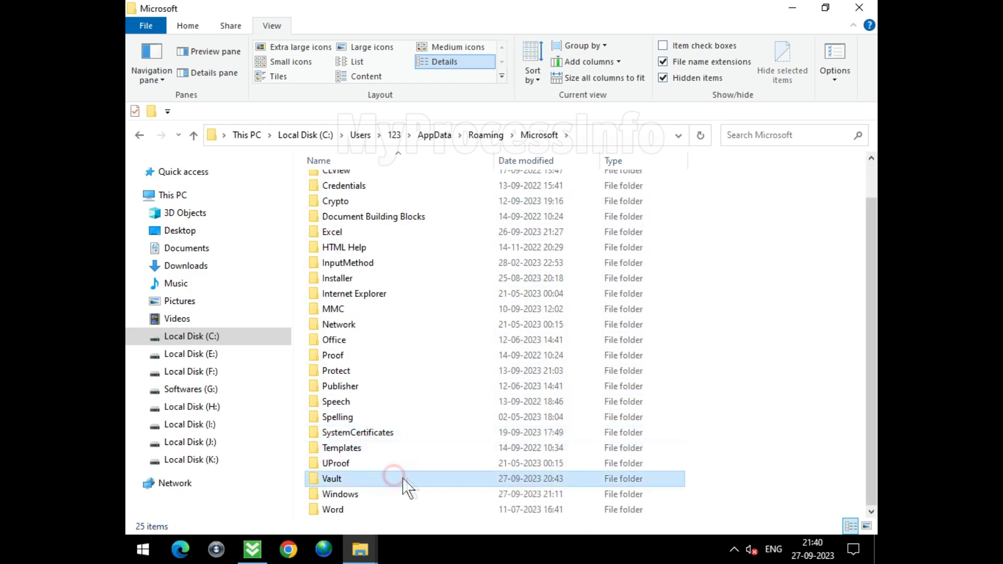
pyautogui.doubleClick(420, 483)
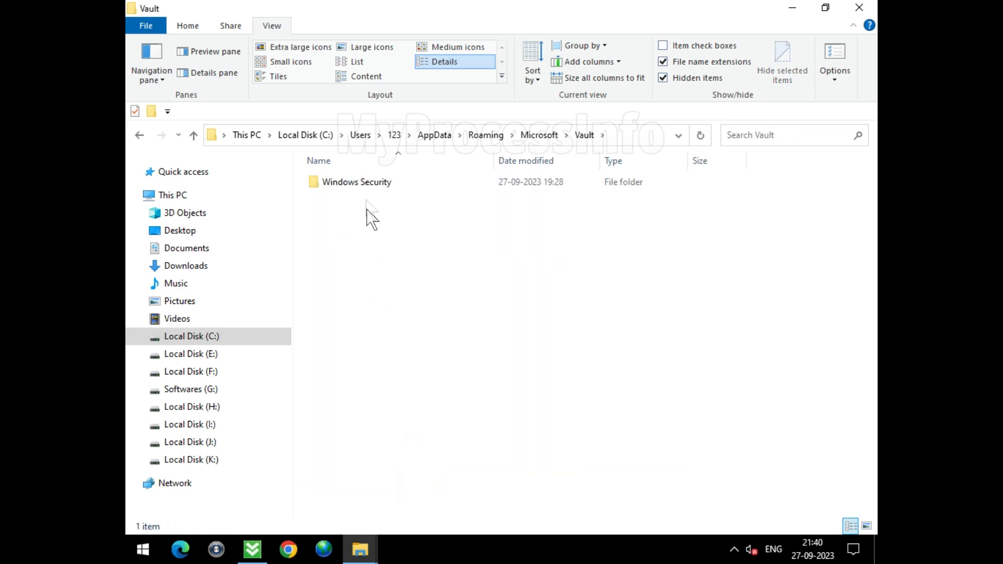
pyautogui.click(365, 188)
pyautogui.doubleClick(407, 185)
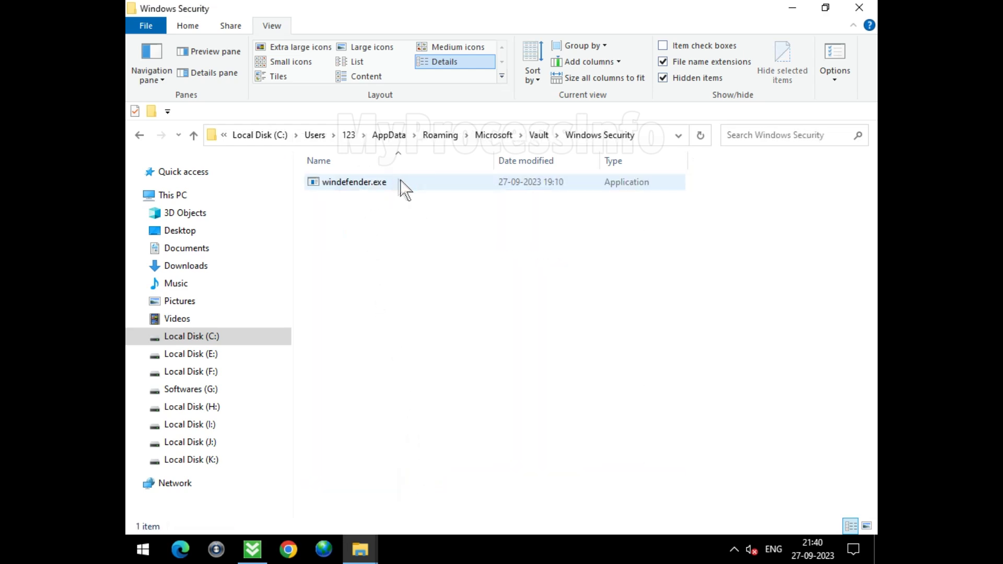
# Delete windefender.exe from the Windows Security folder.
pyautogui.click(399, 182)
pyautogui.rightClick(420, 185)
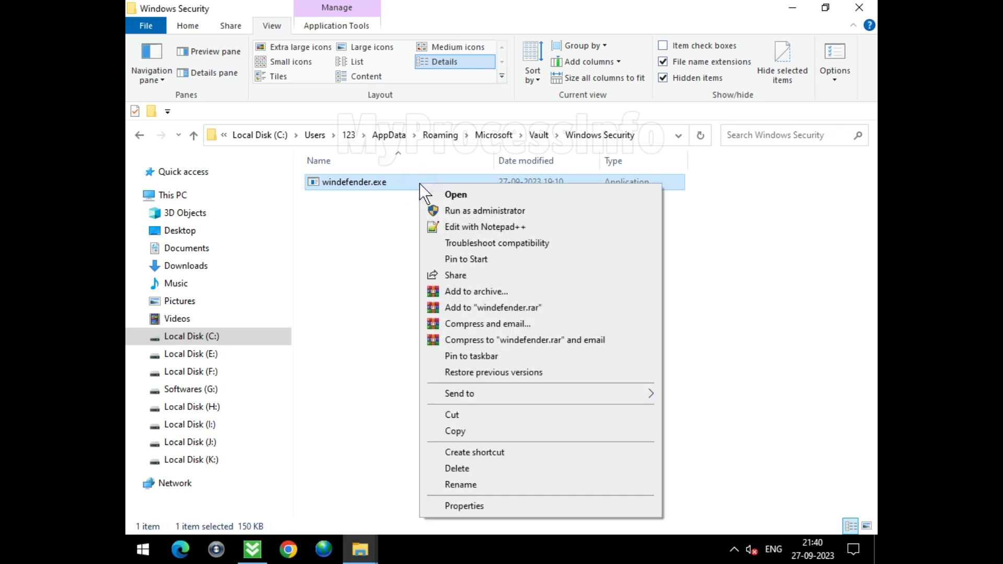
pyautogui.click(490, 467)
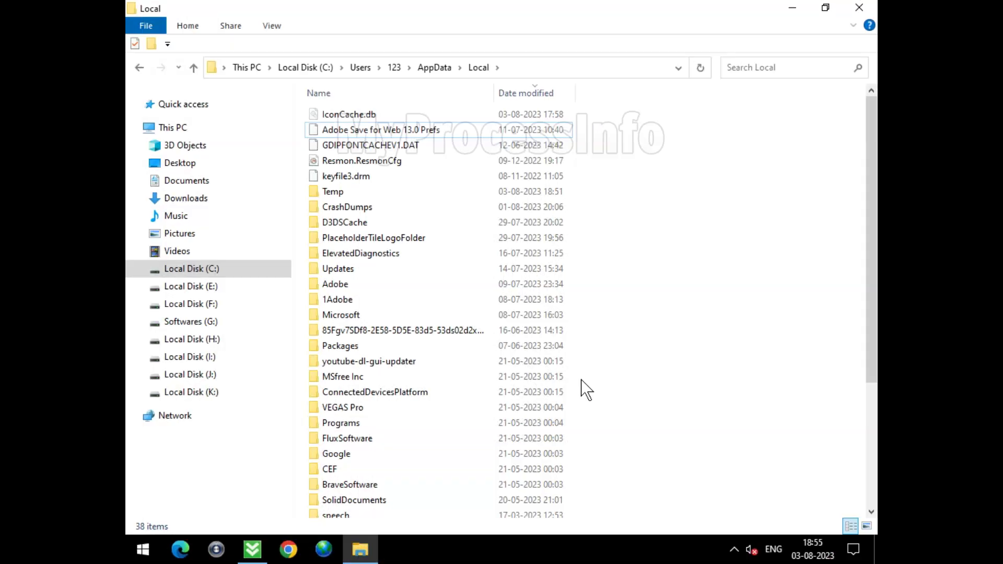
# Open the Temp folder inside AppData\Local.
pyautogui.click(473, 69)
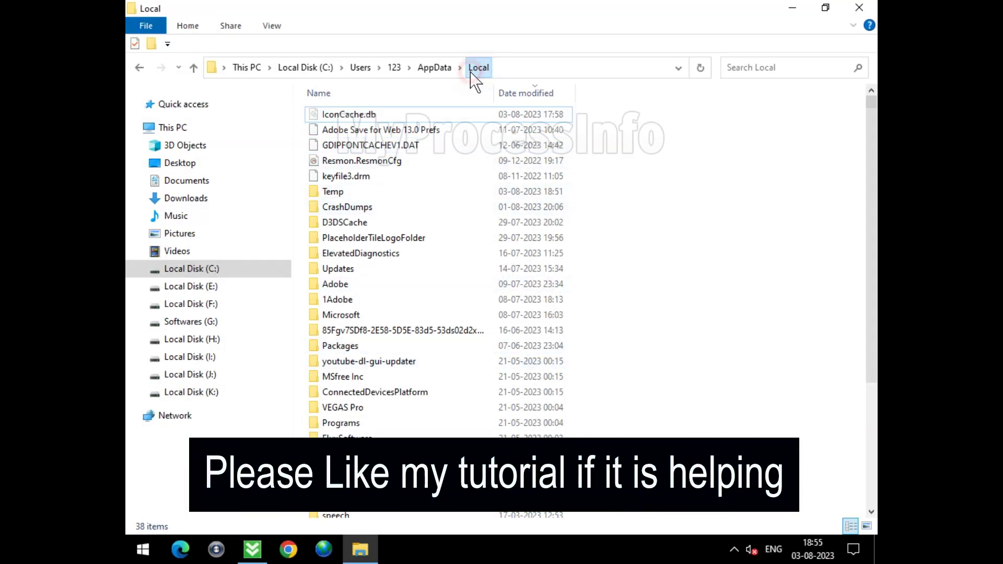
pyautogui.click(447, 197)
pyautogui.doubleClick(448, 201)
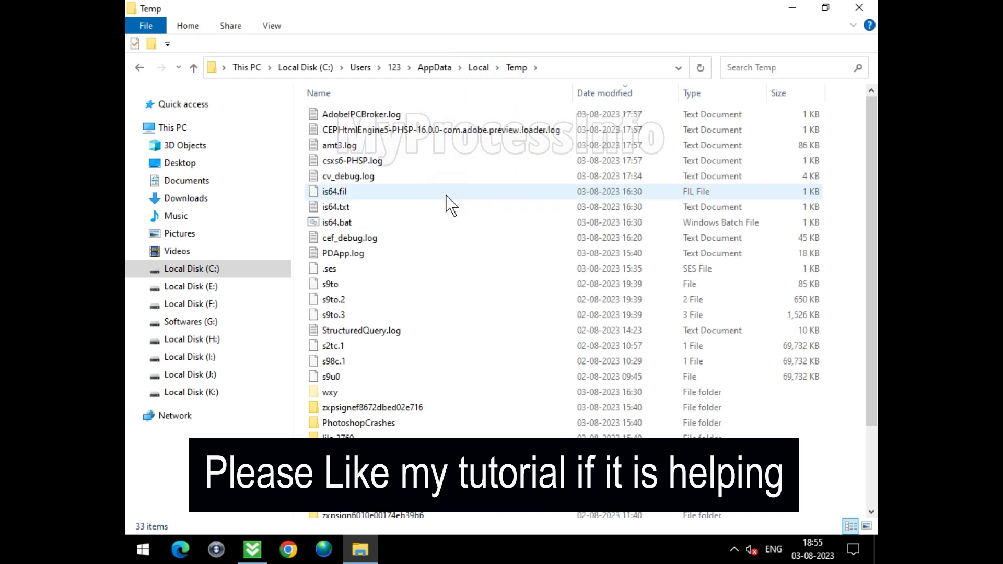
# Open the _ls_m5x0 folder in Temp and select setup.exe to inspect it.
pyautogui.scroll(-2, 462, 224)
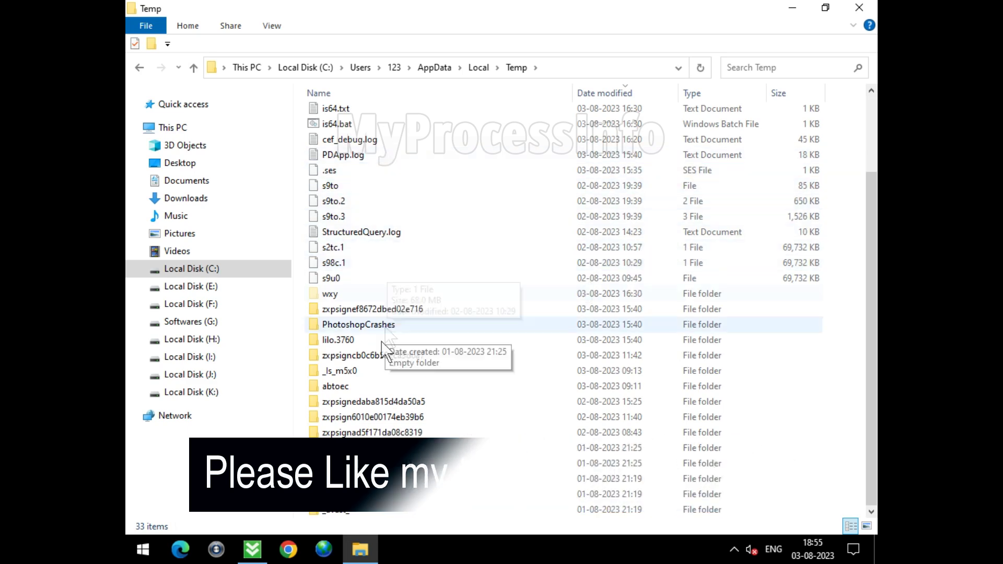
pyautogui.click(421, 372)
pyautogui.doubleClick(422, 372)
pyautogui.click(349, 117)
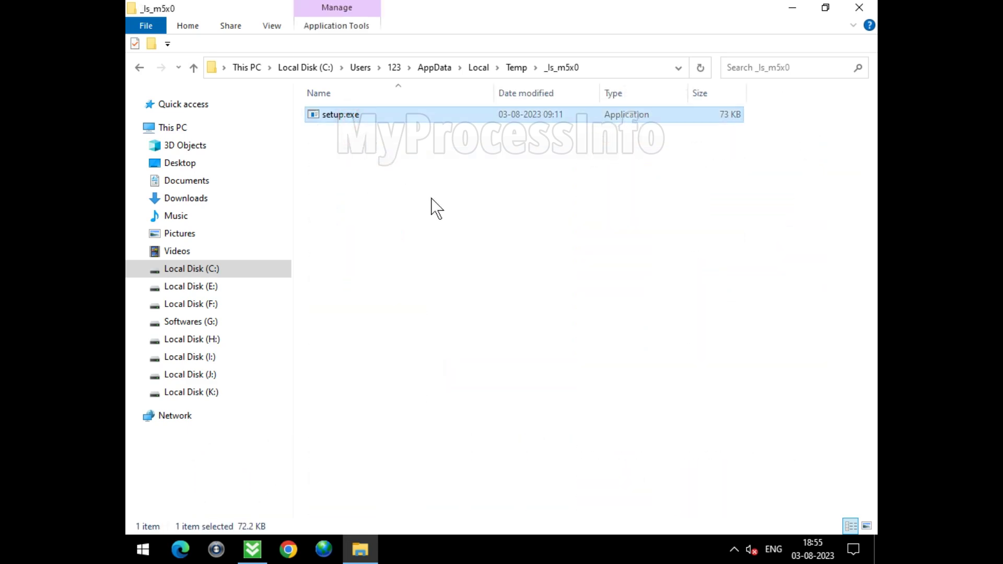
# Return to the Temp folder and delete all of its files and folders.
pyautogui.click(516, 69)
pyautogui.click(497, 269)
pyautogui.rightClick(497, 271)
pyautogui.click(498, 284)
pyautogui.scroll(-2, 518, 269)
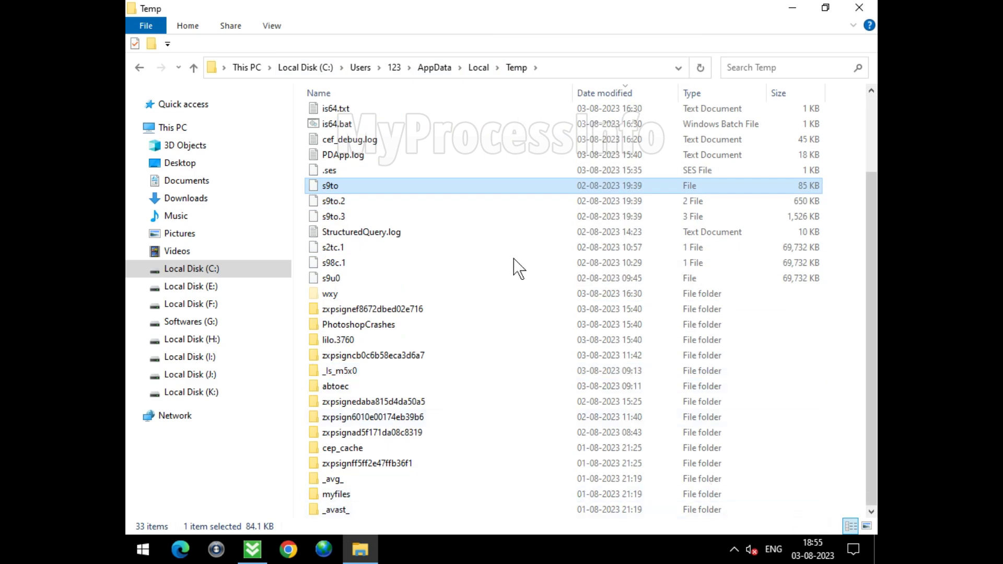
pyautogui.scroll(2, 424, 152)
pyautogui.click(512, 207)
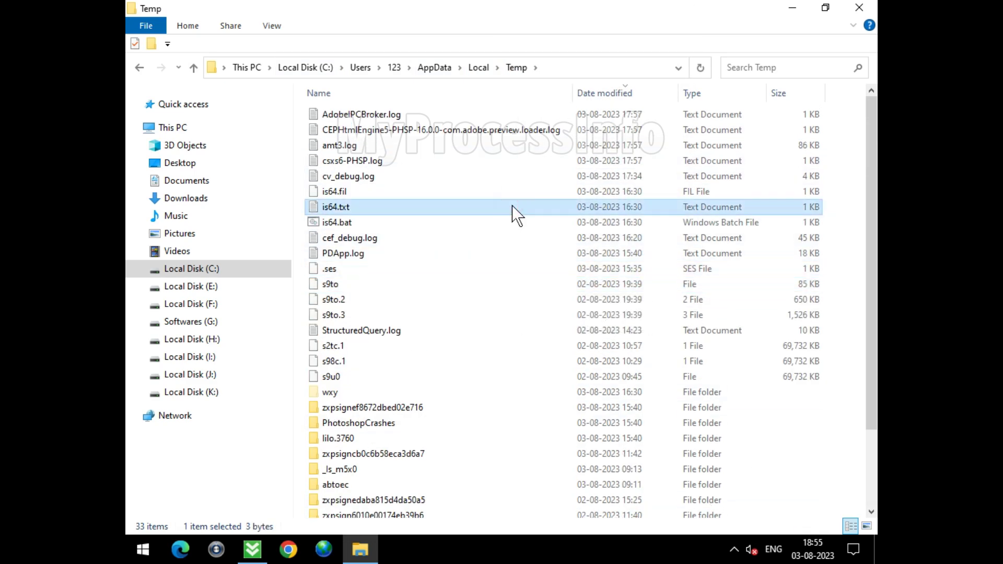
pyautogui.hotkey('ctrl', 'a')
pyautogui.rightClick(510, 207)
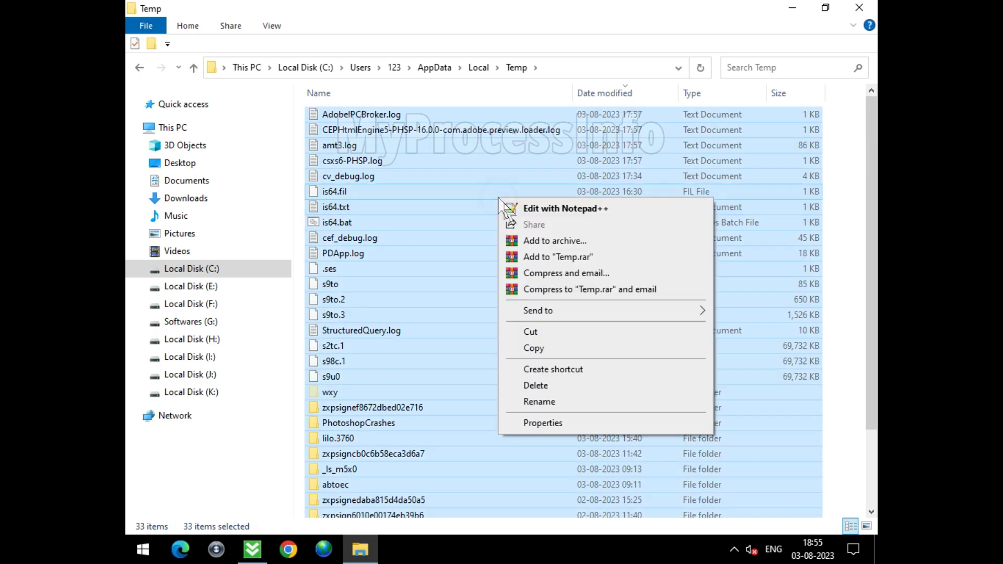
pyautogui.click(570, 385)
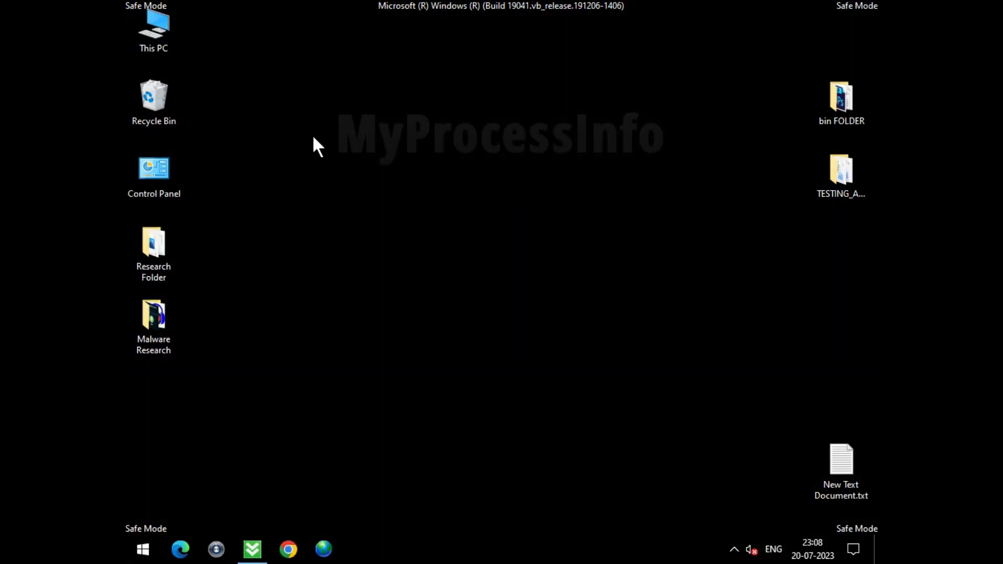
# Open the ProgramData folder on Local Disk (C:) in a maximized File Explorer window.
pyautogui.click(167, 19)
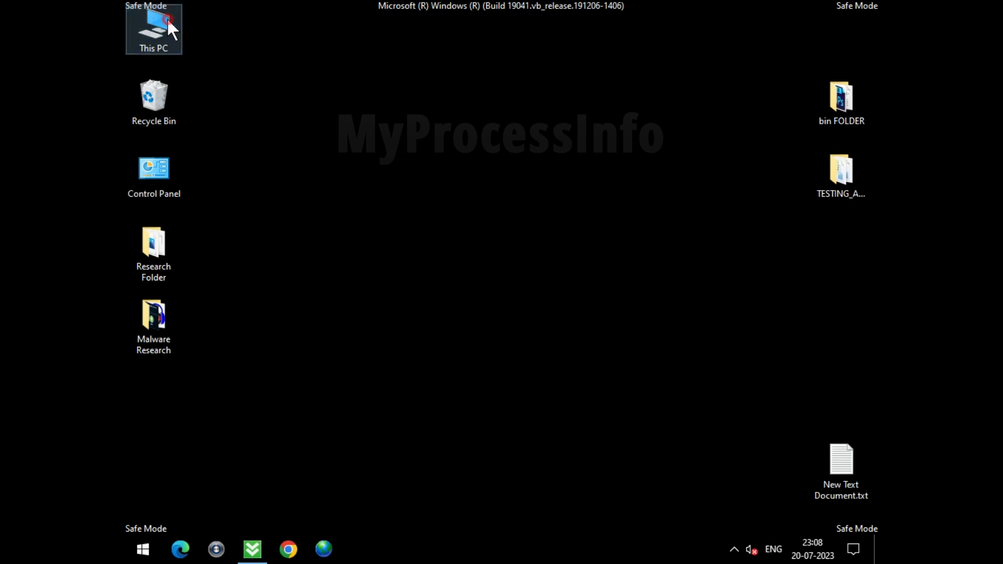
pyautogui.doubleClick(167, 19)
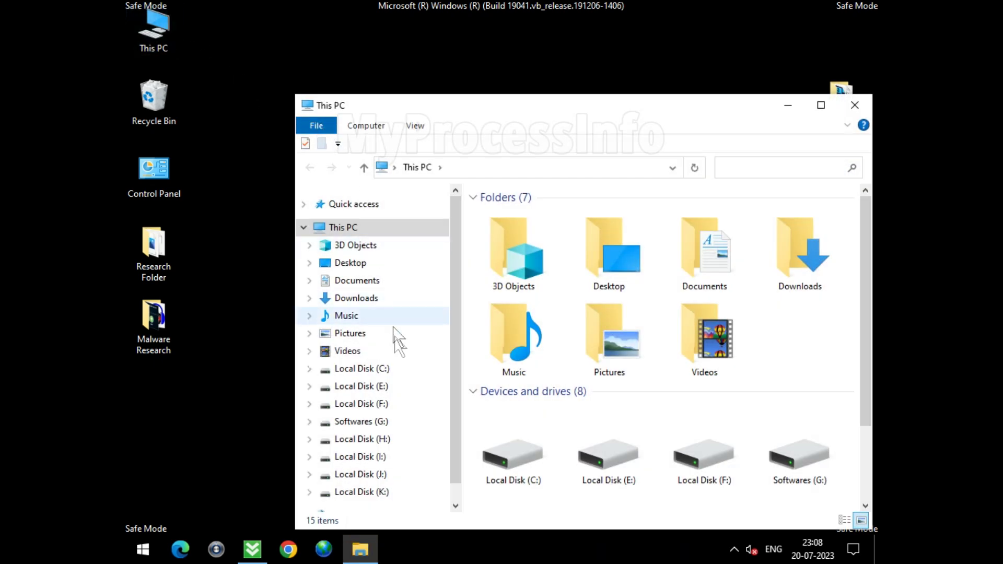
pyautogui.click(394, 369)
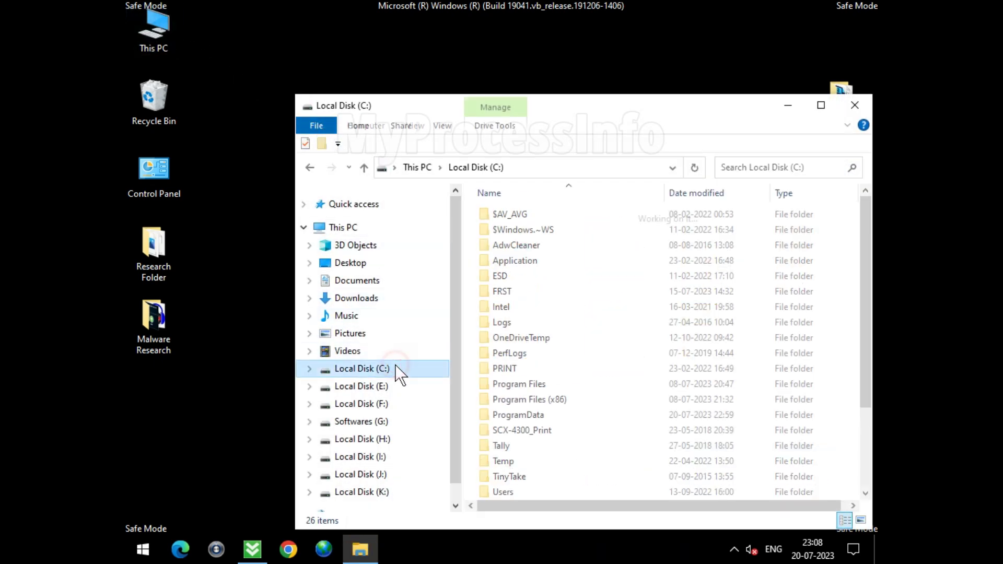
pyautogui.doubleClick(573, 110)
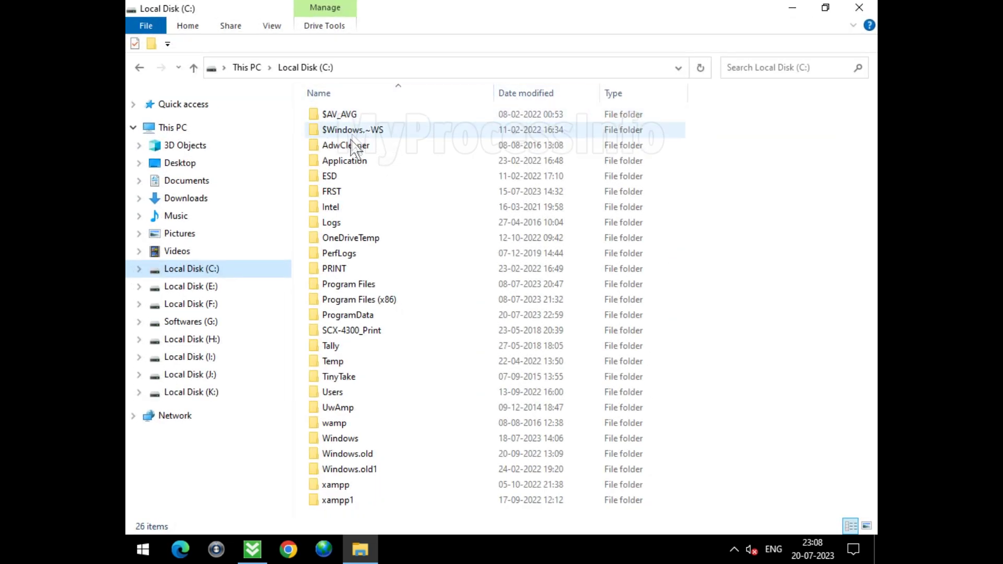
pyautogui.click(386, 317)
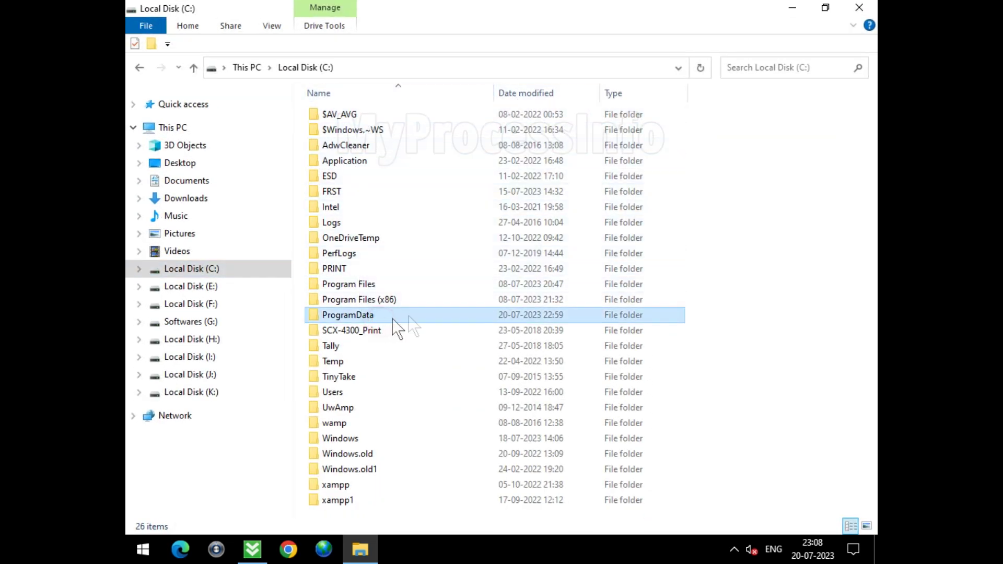
pyautogui.doubleClick(448, 315)
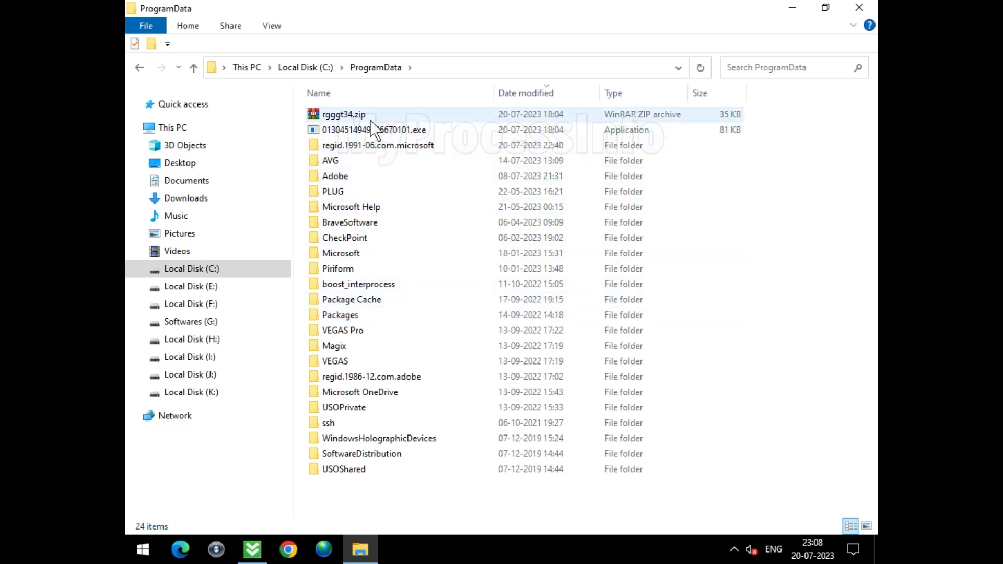
# Open the Windows Defender folder inside ProgramData\Microsoft.
pyautogui.click(370, 252)
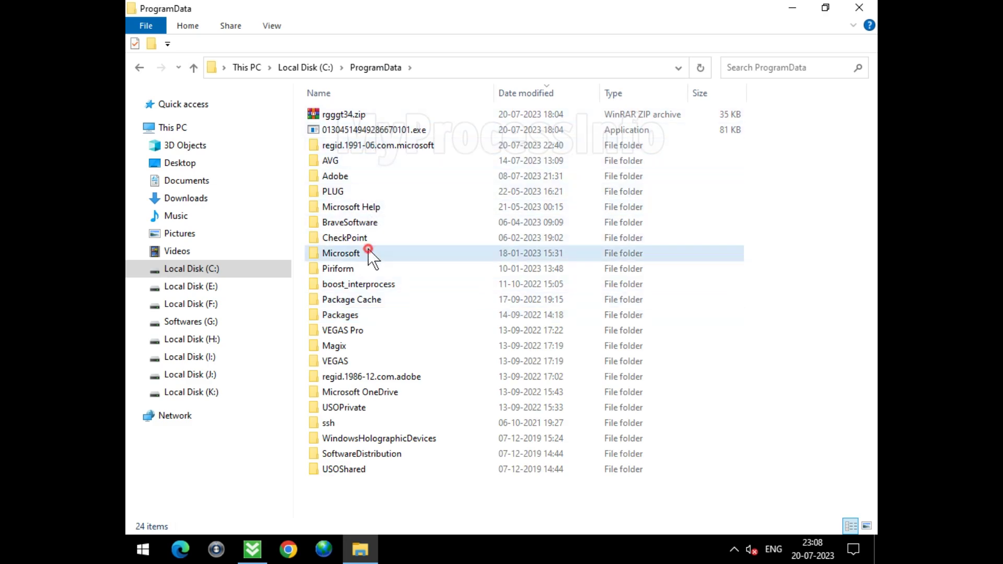
pyautogui.doubleClick(433, 249)
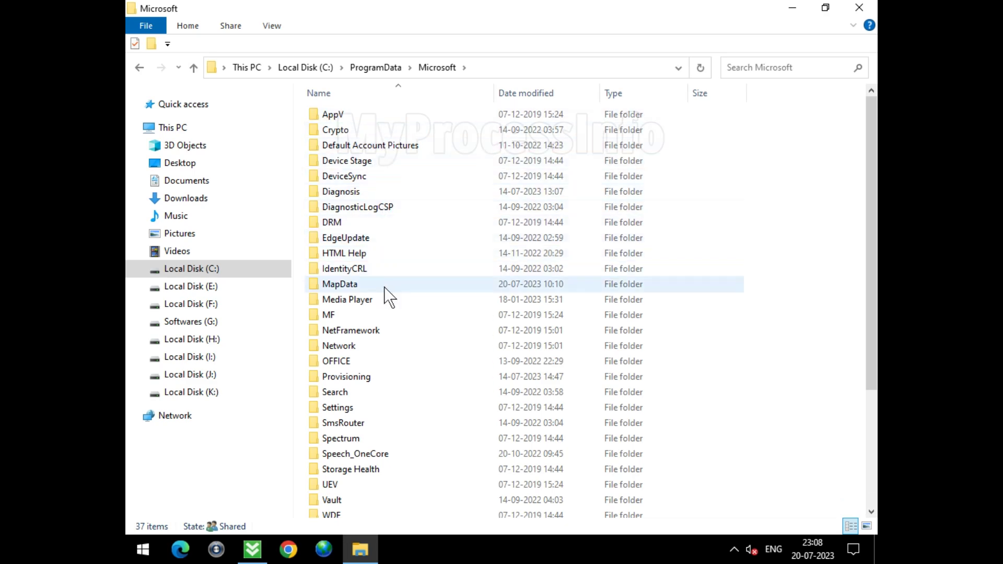
pyautogui.scroll(-3, 358, 488)
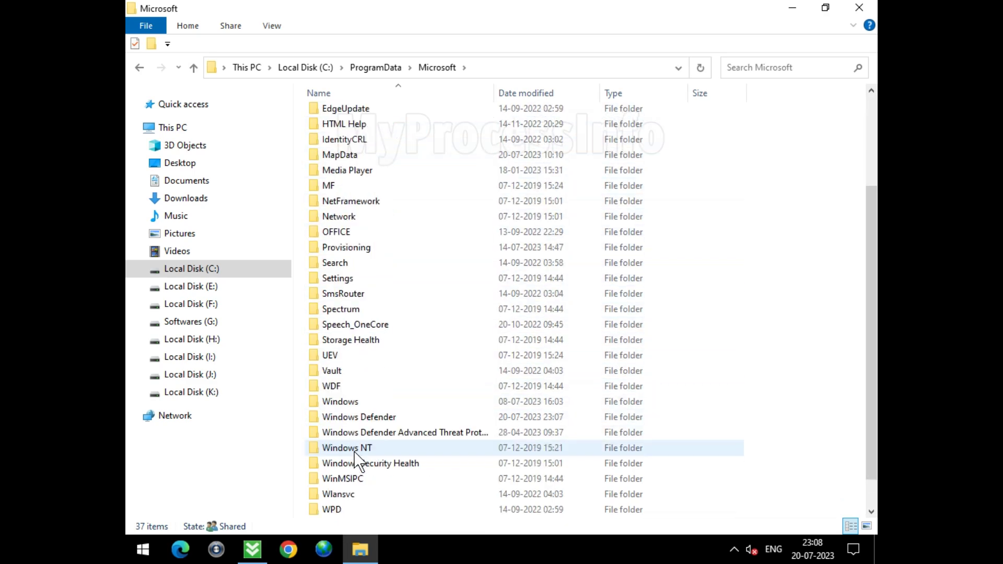
pyautogui.click(415, 418)
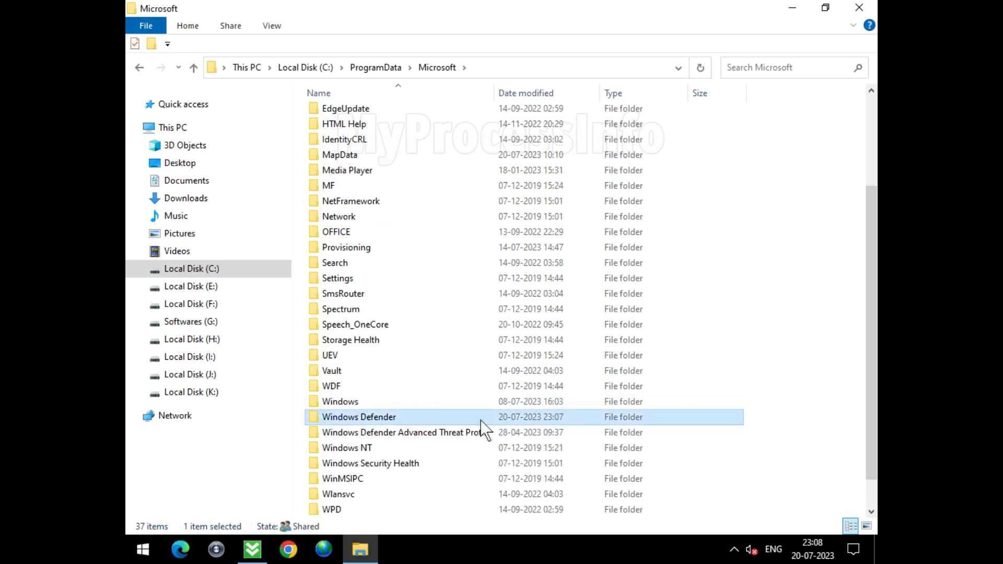
pyautogui.doubleClick(475, 419)
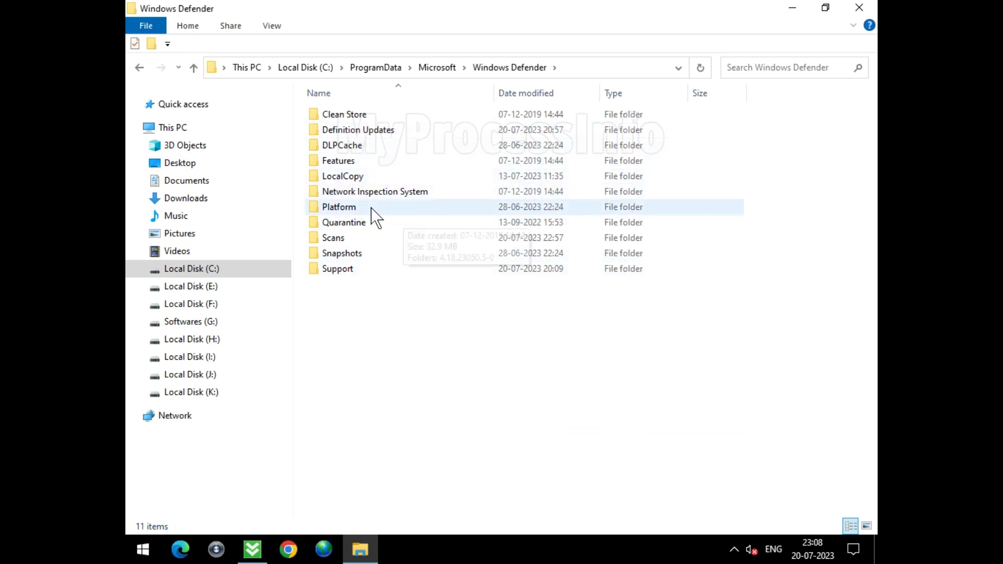
# Delete the Quarantine folder from the Windows Defender folder.
pyautogui.click(368, 225)
pyautogui.rightClick(423, 228)
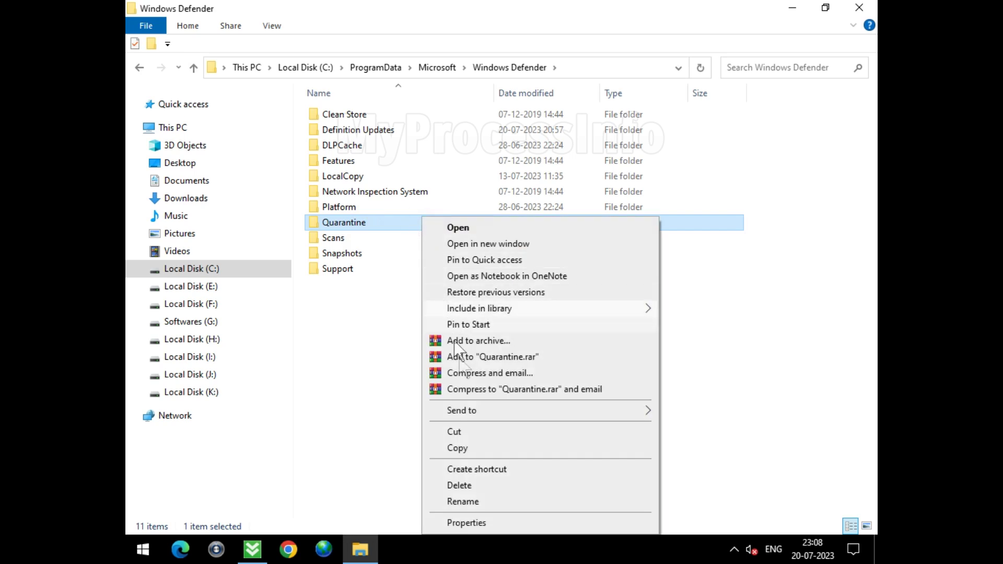
pyautogui.click(471, 485)
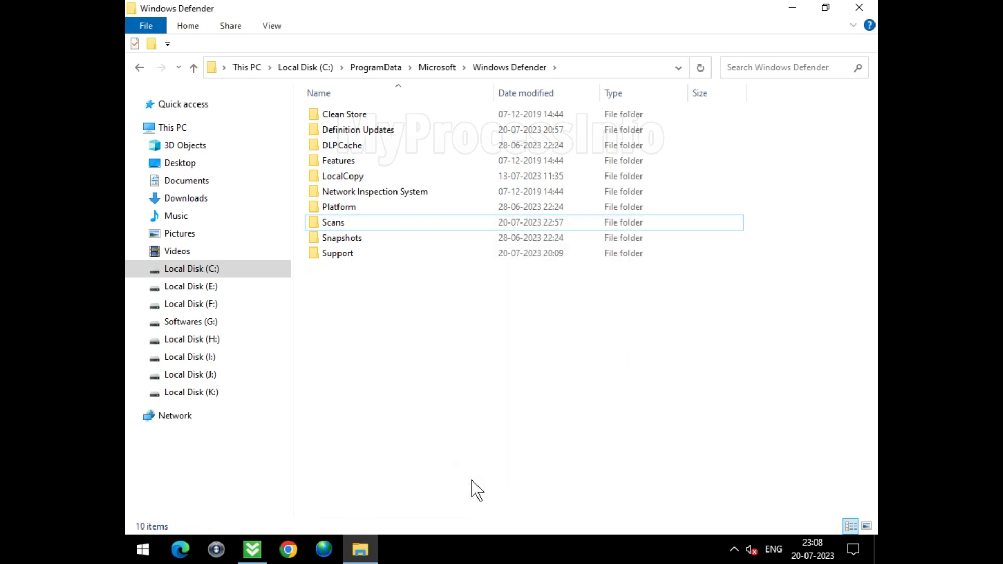
# Open Scans\History inside the Windows Defender folder and delete its Results folder.
pyautogui.doubleClick(382, 224)
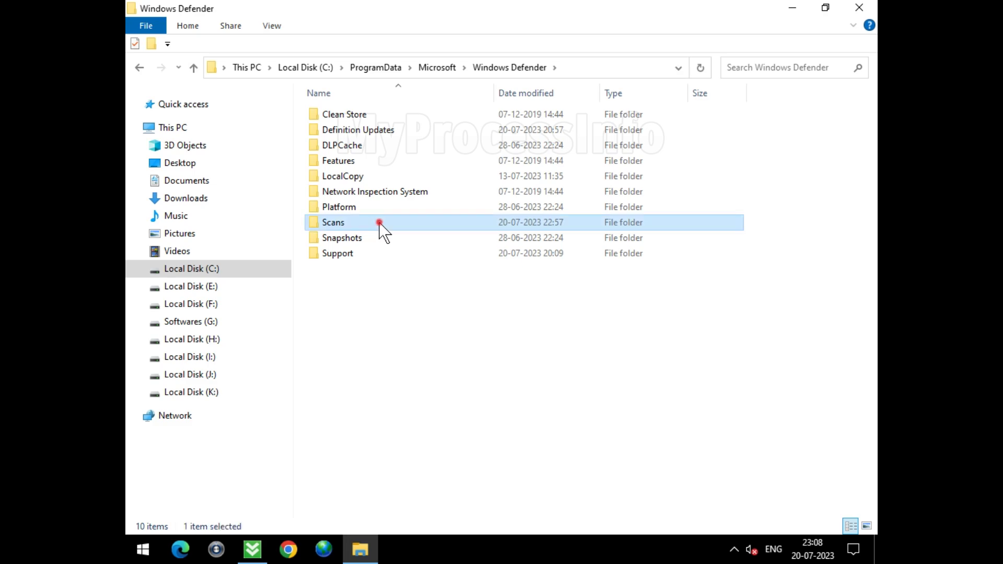
pyautogui.click(368, 146)
pyautogui.doubleClick(369, 145)
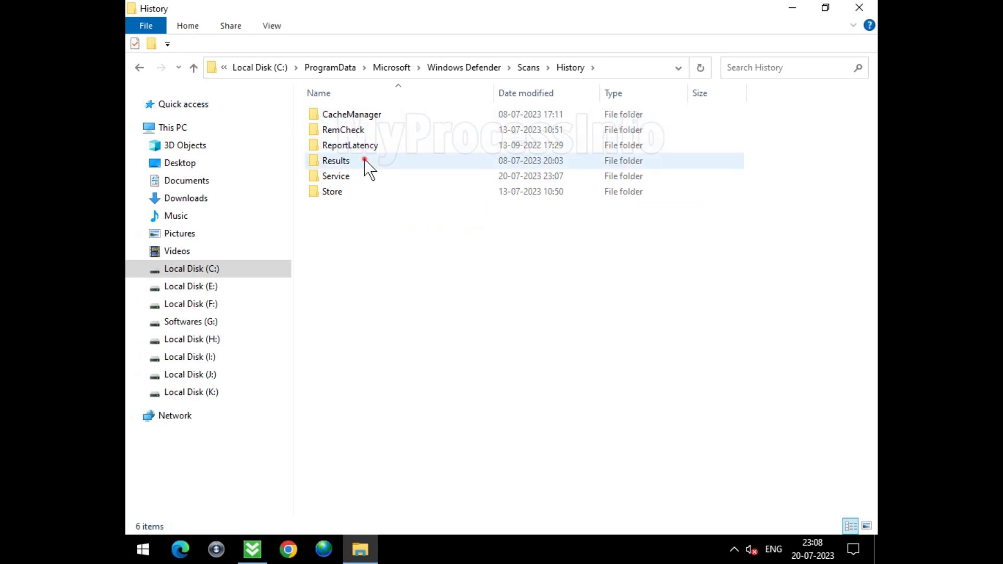
pyautogui.rightClick(364, 159)
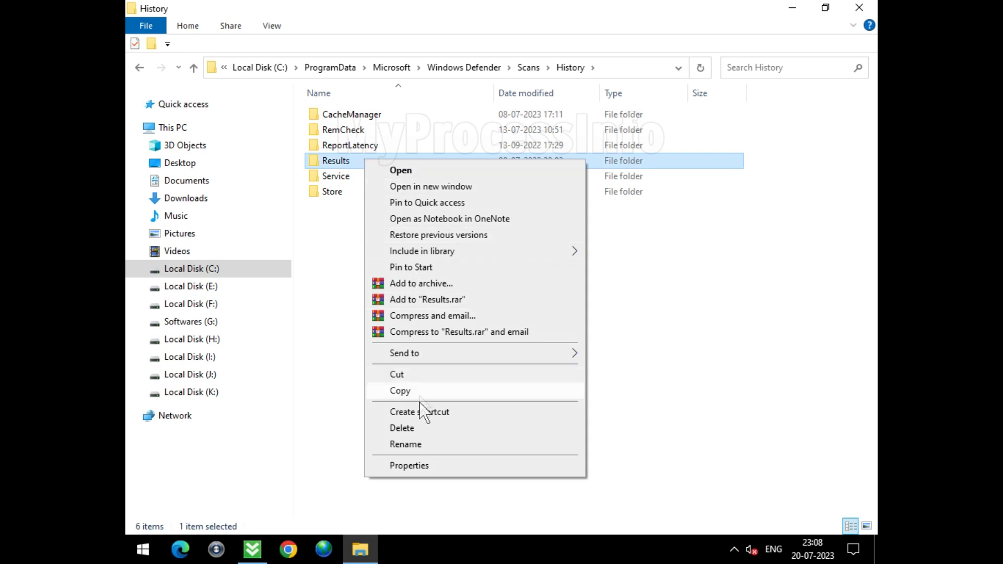
pyautogui.click(418, 427)
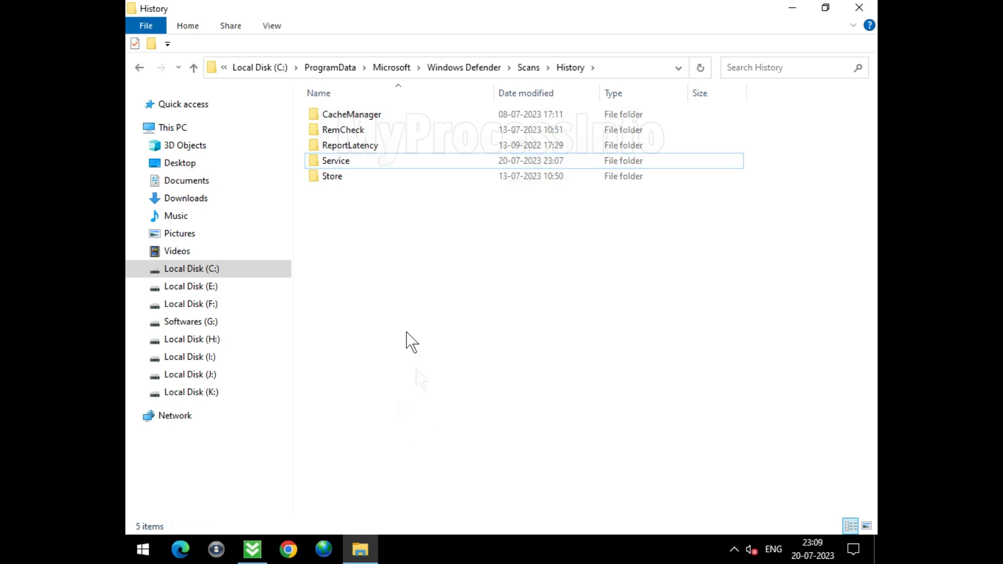
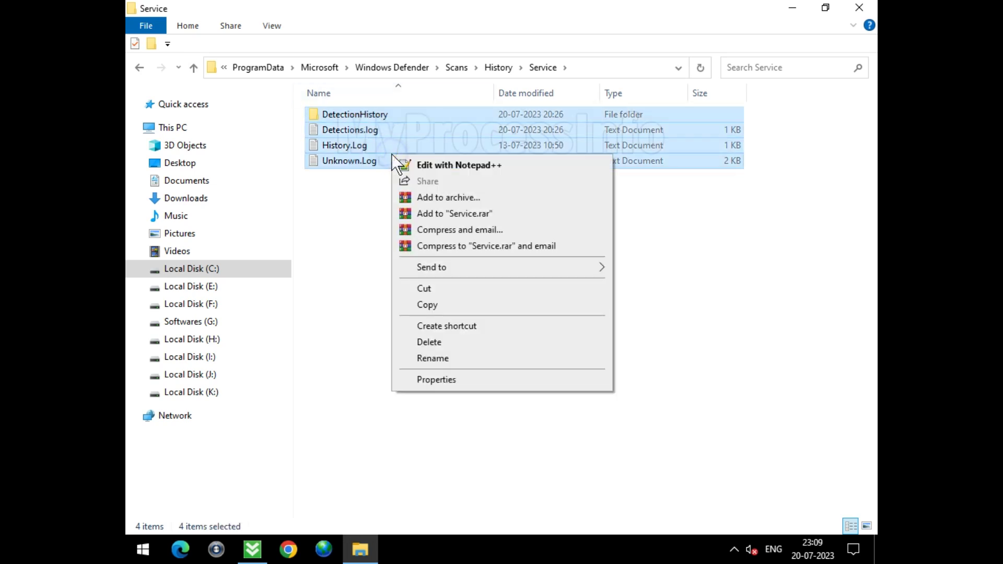
# Delete the DetectionHistory folder and all log files from the Scans\History\Service folder, and close File Explorer.
pyautogui.click(464, 343)
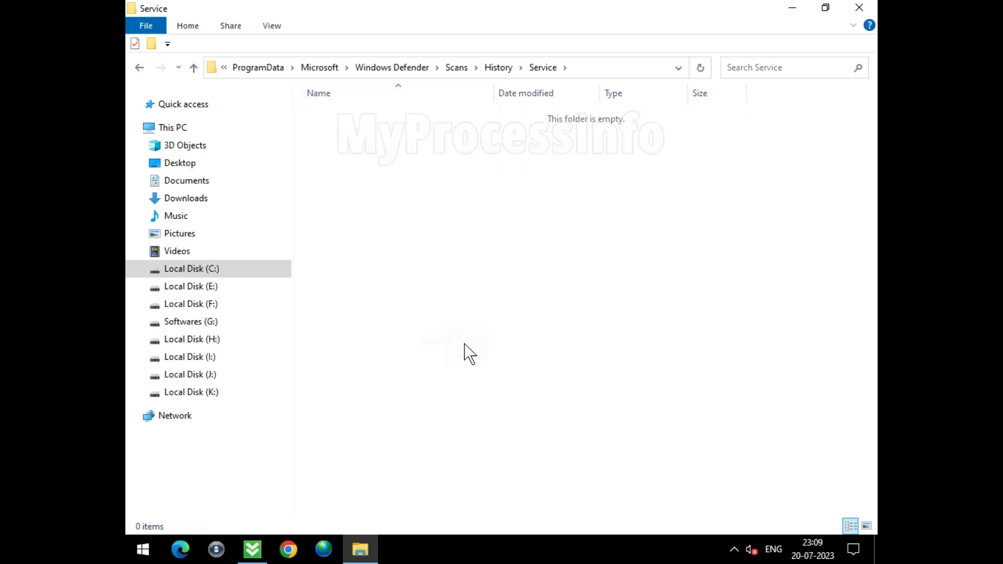
pyautogui.click(863, 11)
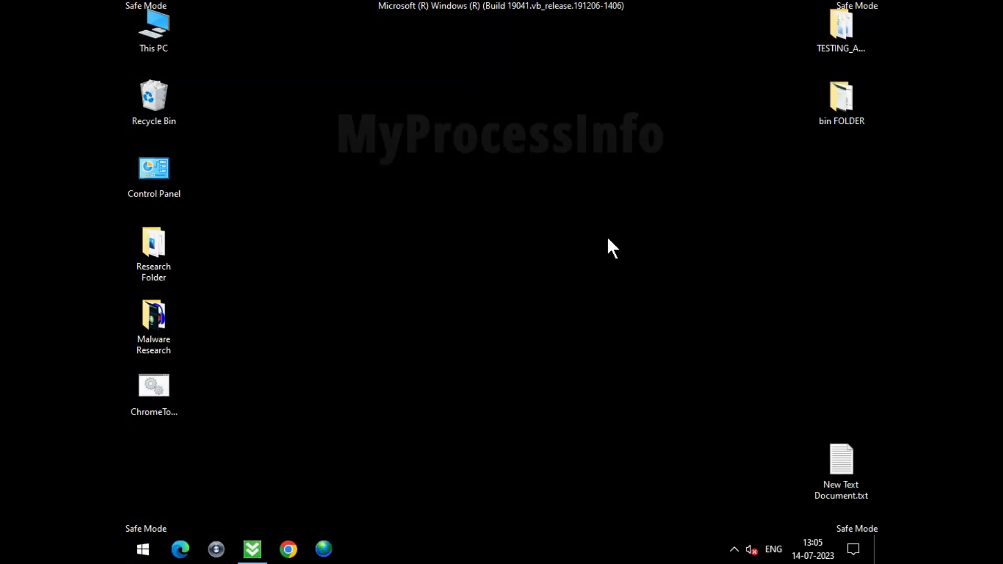
# Open System Configuration by running msconfig.
pyautogui.press('super+r')
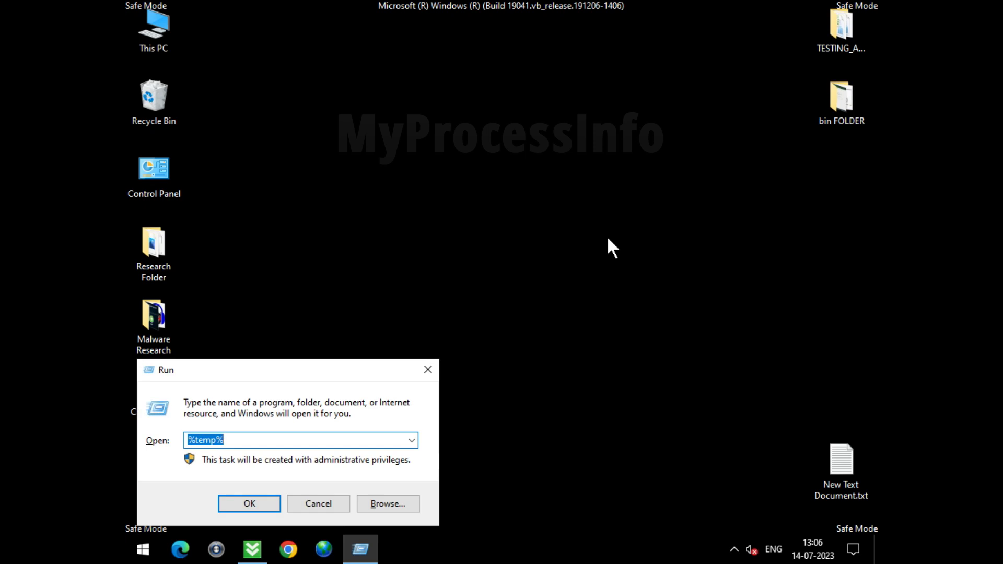
pyautogui.write('MS')
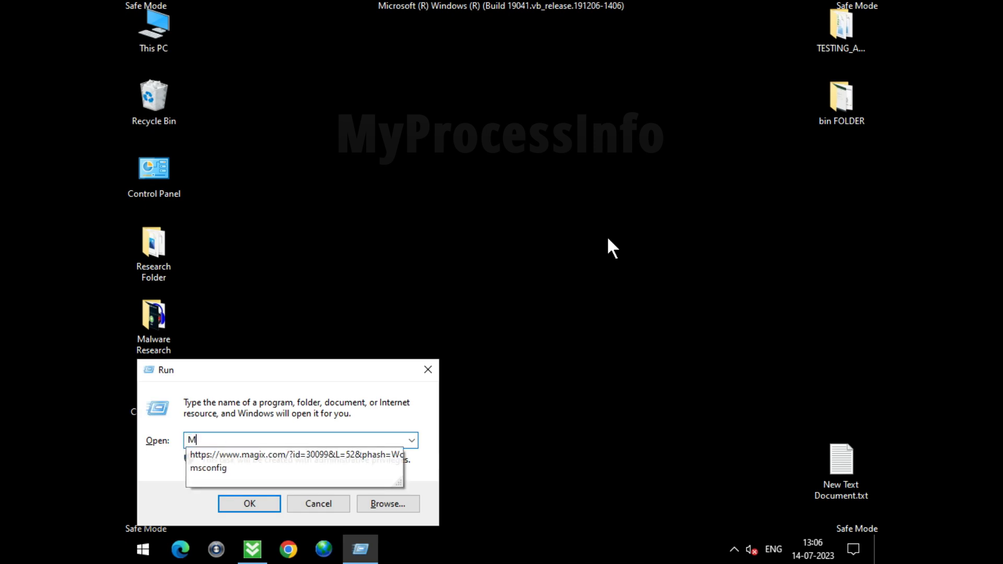
pyautogui.click(257, 456)
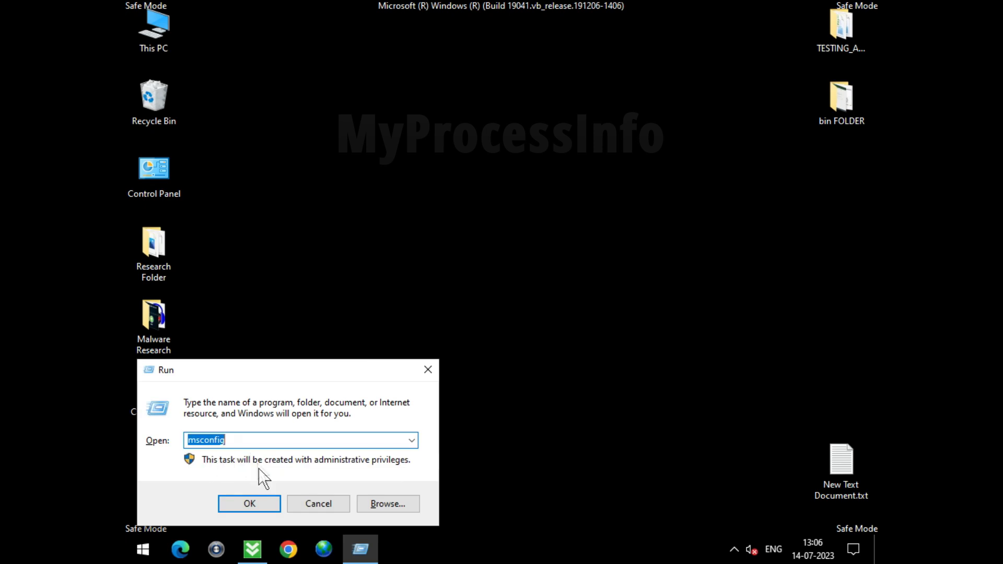
pyautogui.click(255, 501)
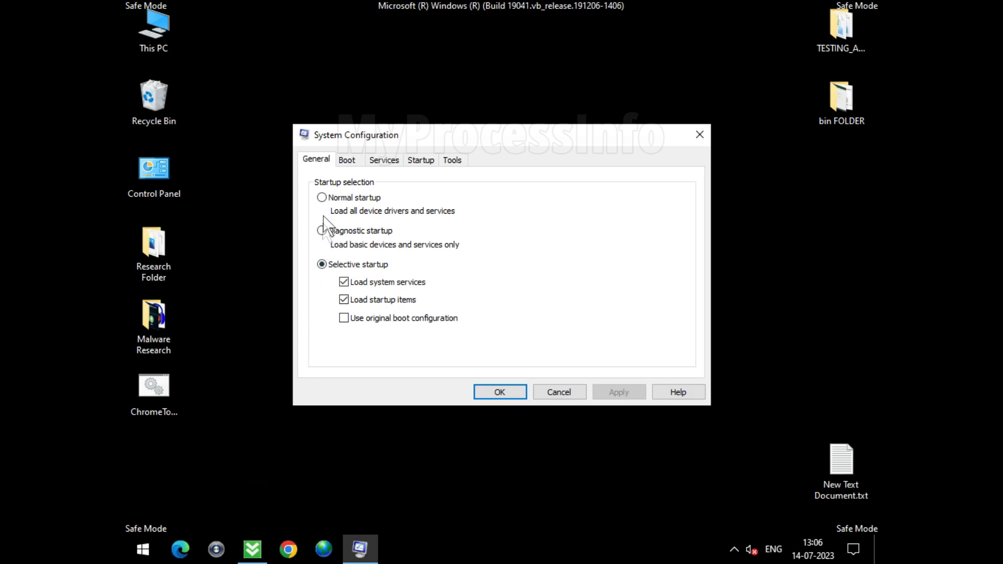
# Set the startup selection to Normal startup, apply it, and restart the computer.
pyautogui.click(323, 198)
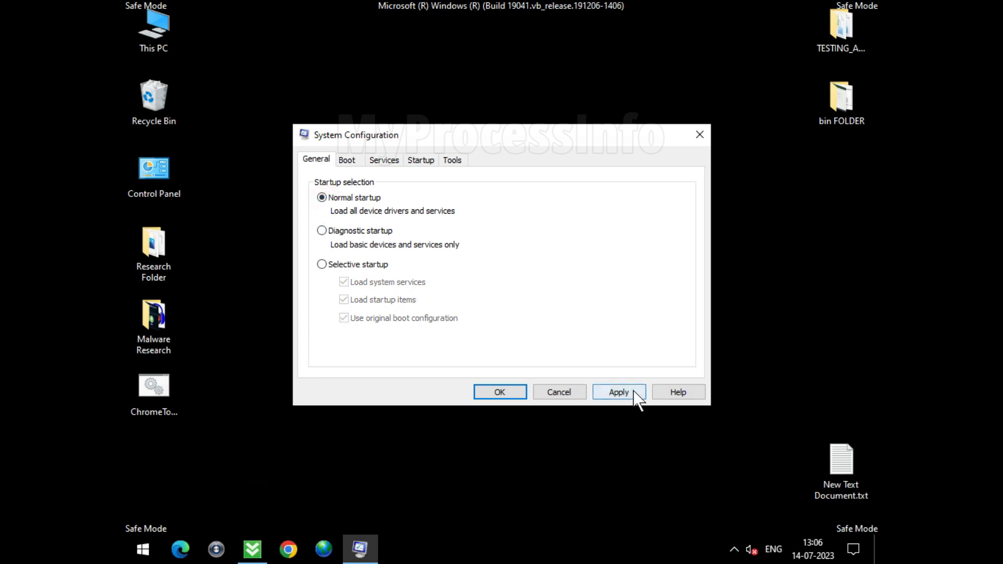
pyautogui.click(634, 392)
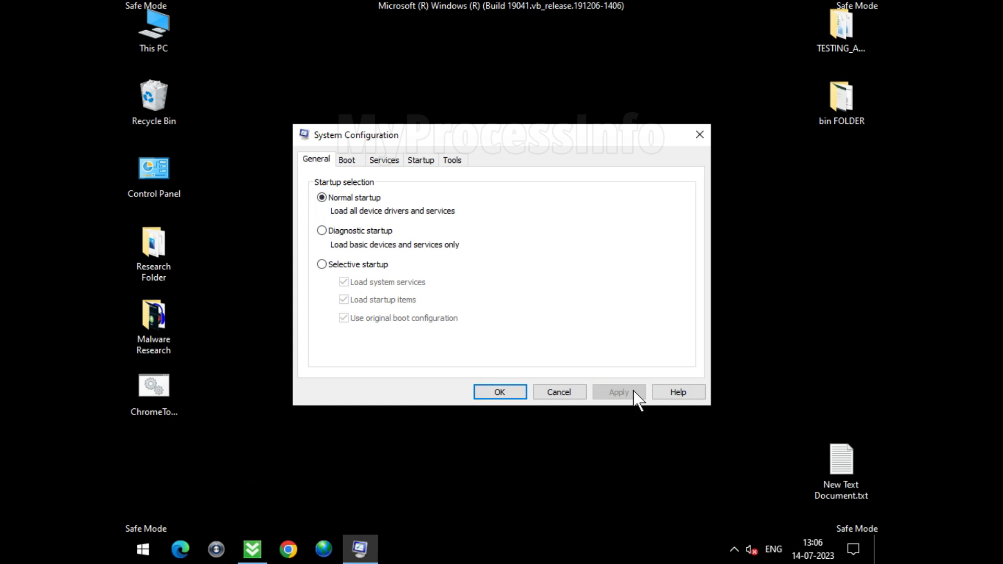
pyautogui.click(499, 392)
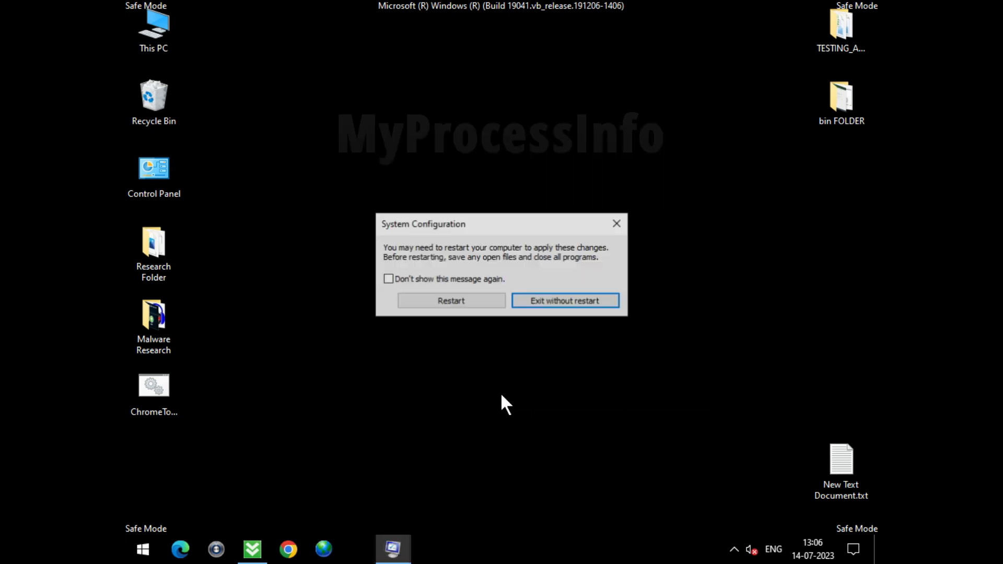
pyautogui.click(453, 302)
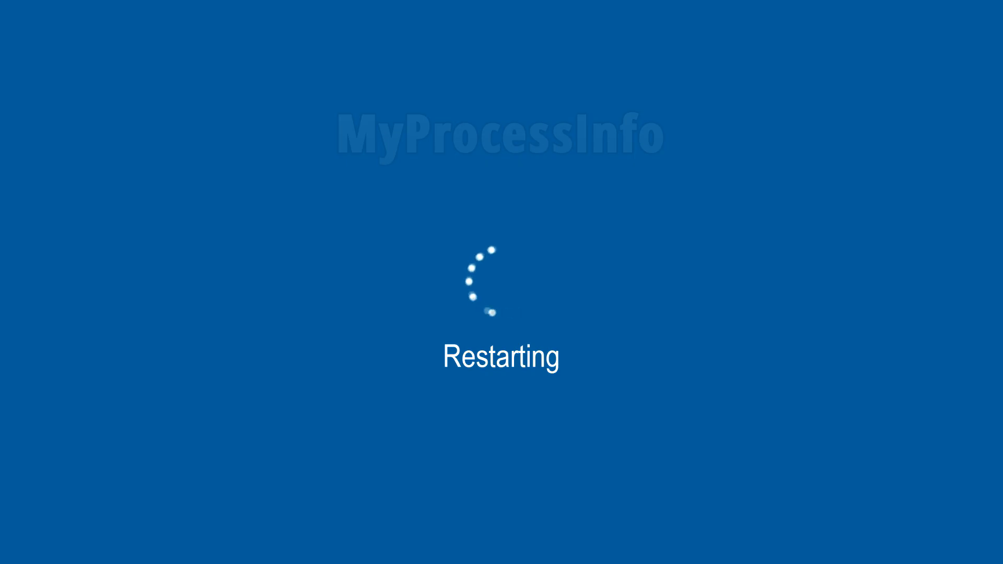